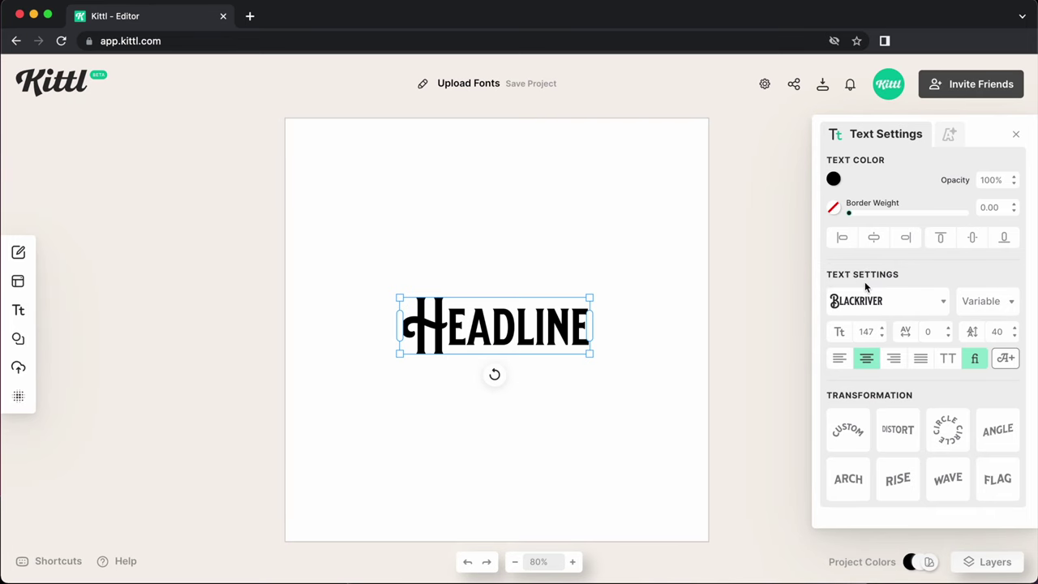
# Open the Typeface list for the Headline text and scroll through the available fonts
pyautogui.click(927, 311)
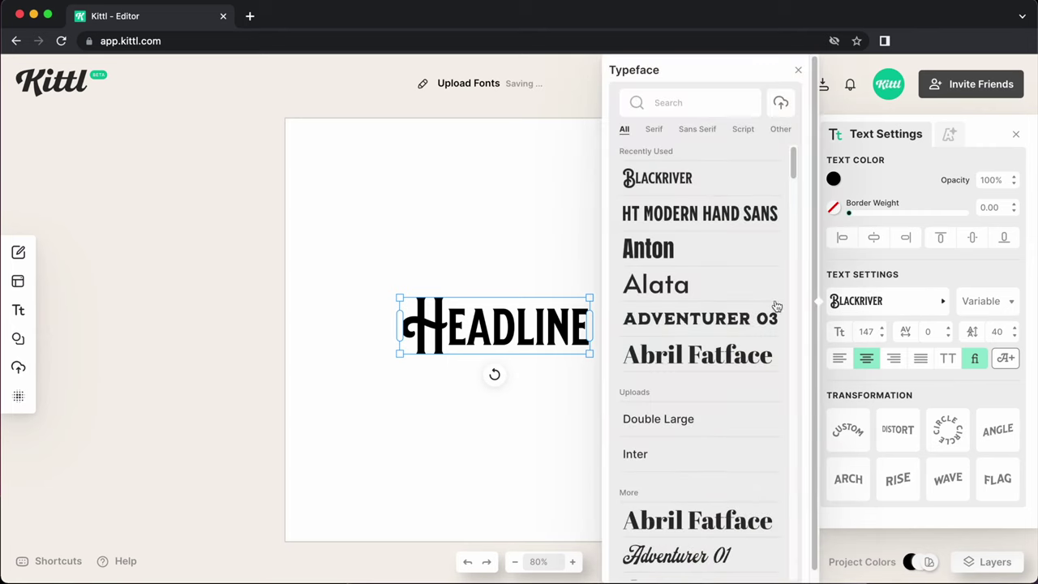
pyautogui.scroll(-15, 699, 336)
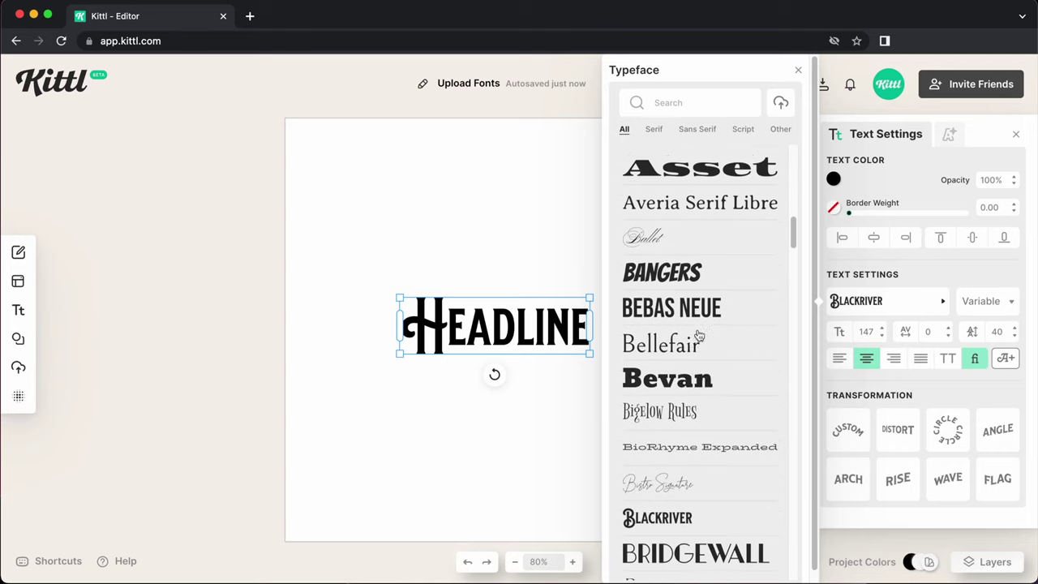
pyautogui.scroll(10, 699, 336)
pyautogui.scroll(3, 699, 336)
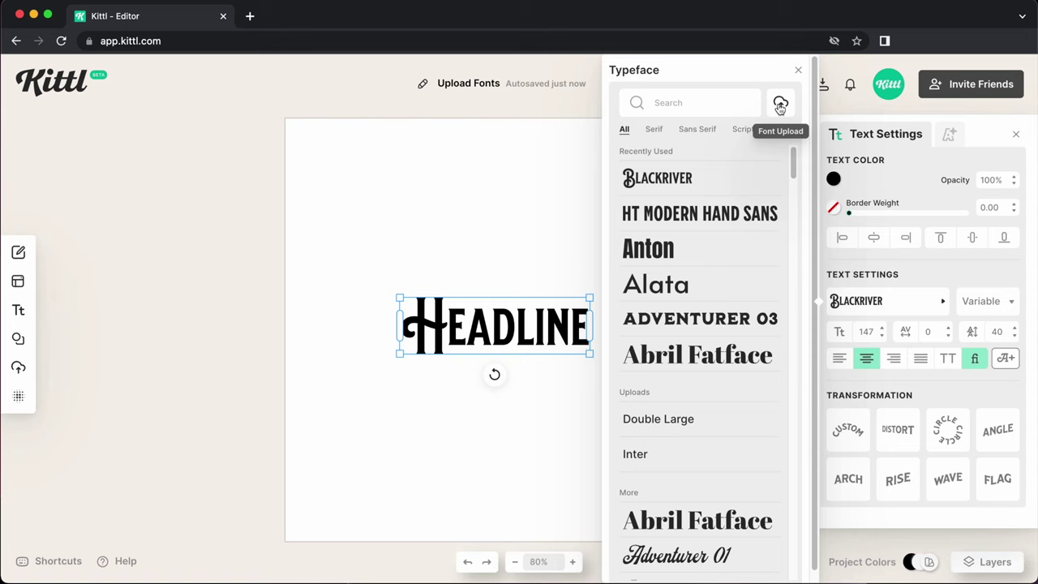
pyautogui.click(780, 106)
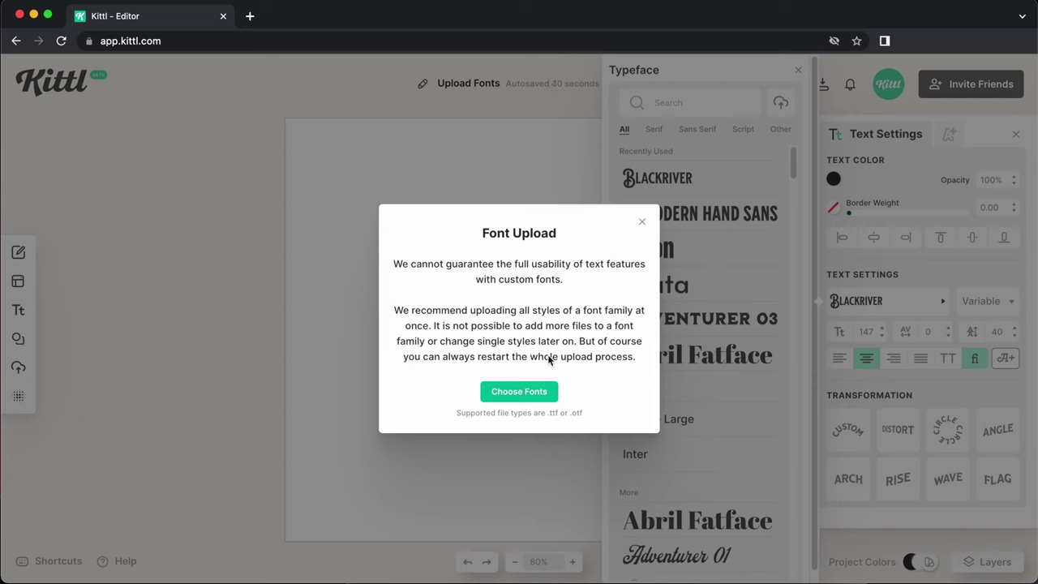
# Open the Josefin_Sans static folder and select JosefinSans-Thin.ttf for upload
pyautogui.click(519, 394)
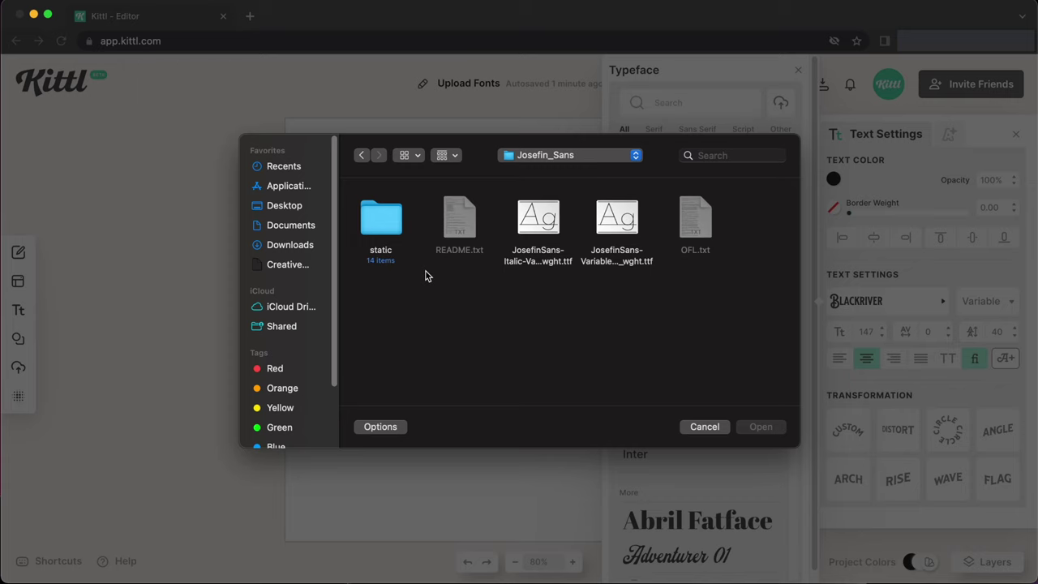
pyautogui.doubleClick(381, 227)
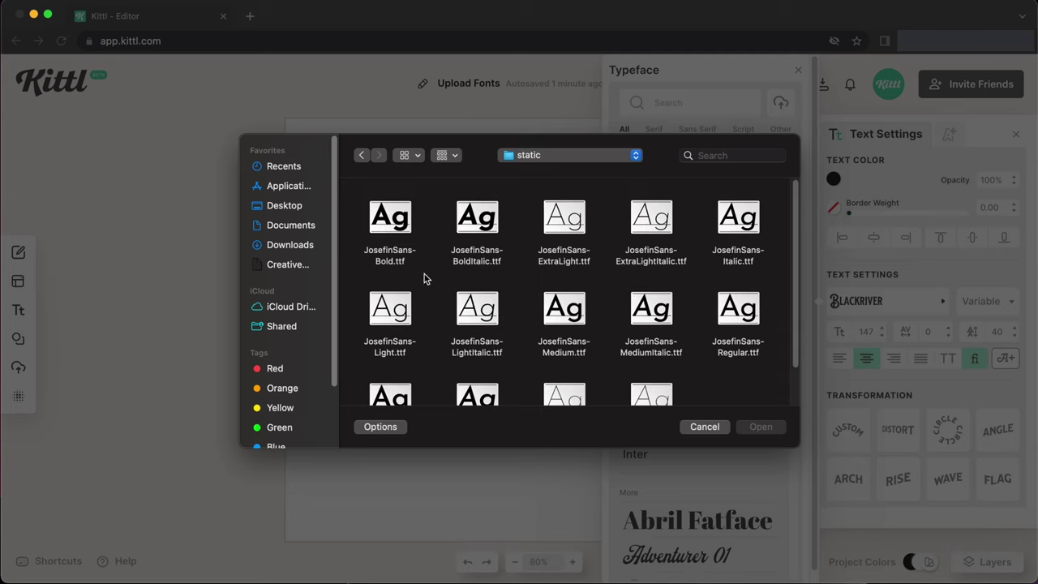
pyautogui.scroll(-2, 567, 304)
pyautogui.scroll(2, 570, 307)
pyautogui.scroll(-2, 734, 383)
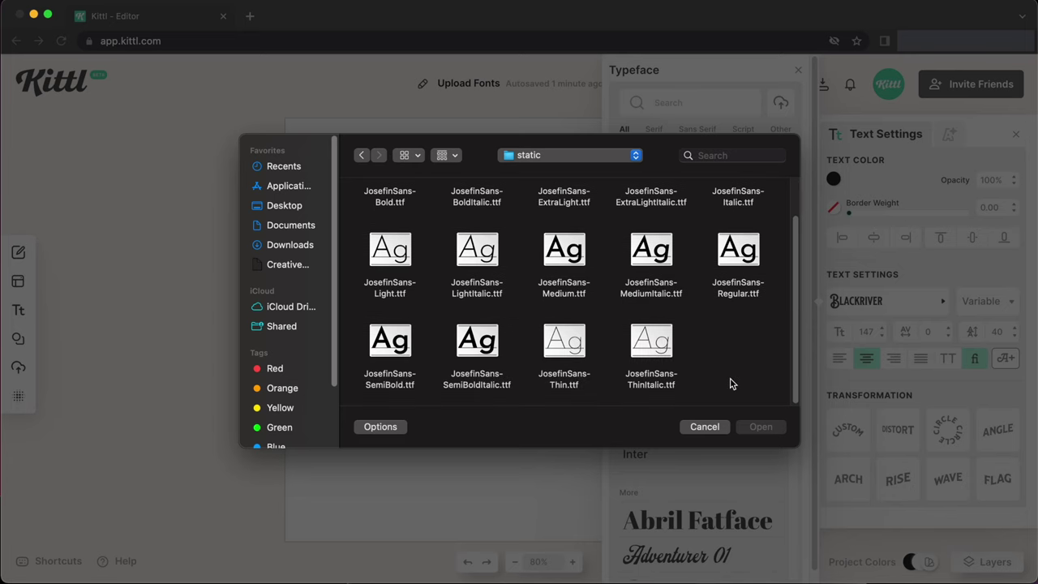
pyautogui.scroll(2, 735, 370)
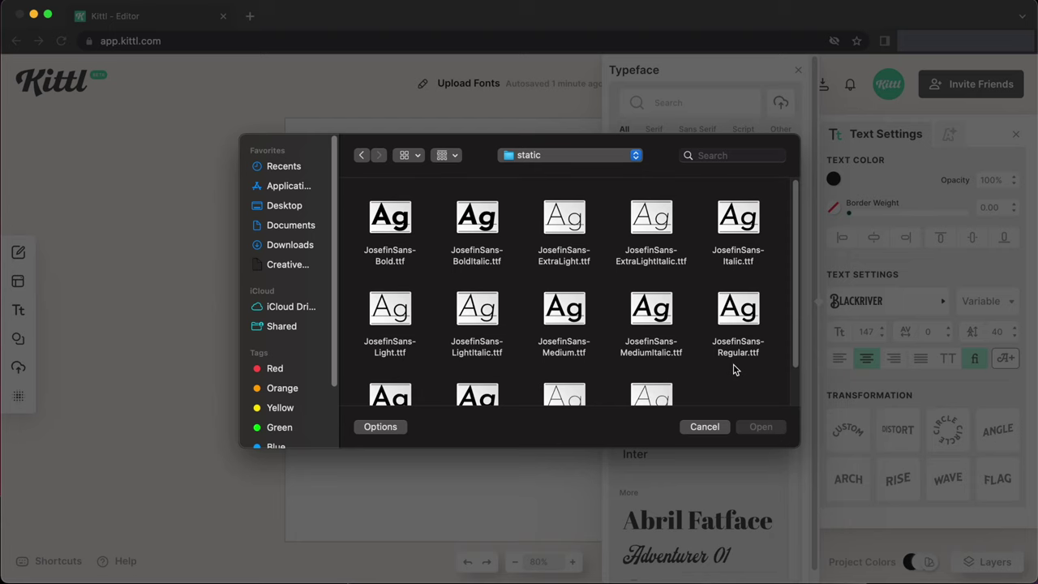
pyautogui.scroll(-2, 735, 370)
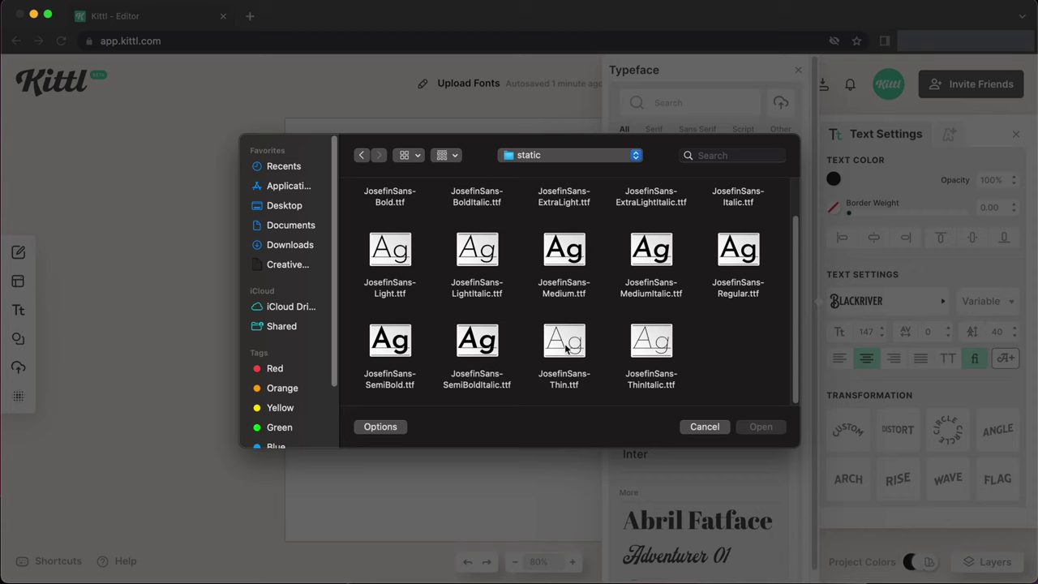
pyautogui.click(566, 350)
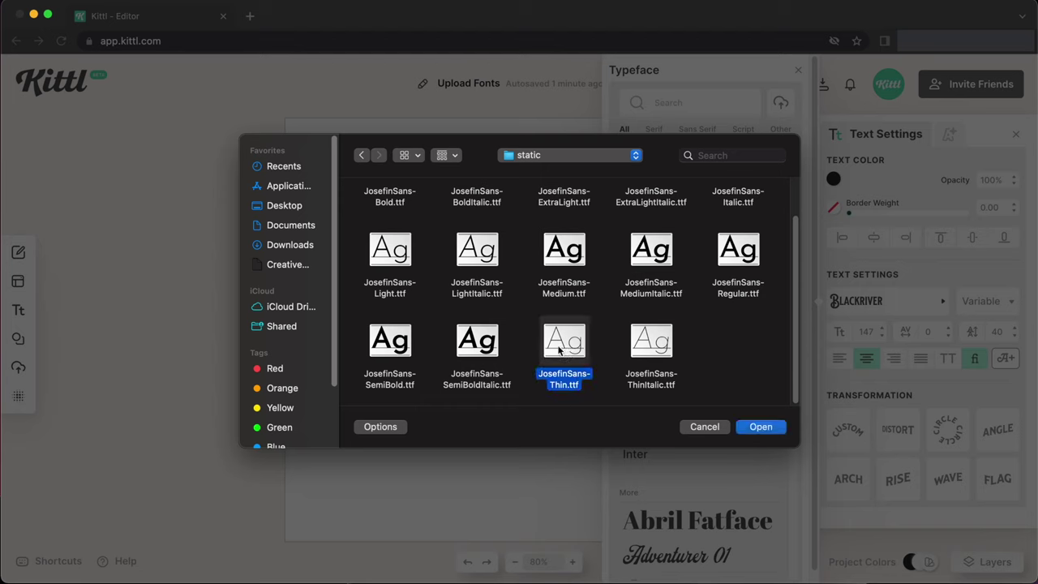
# Load JosefinSans-Thin.ttf, keep the family name JosefinSans, and name its style 'Thin'
pyautogui.click(759, 427)
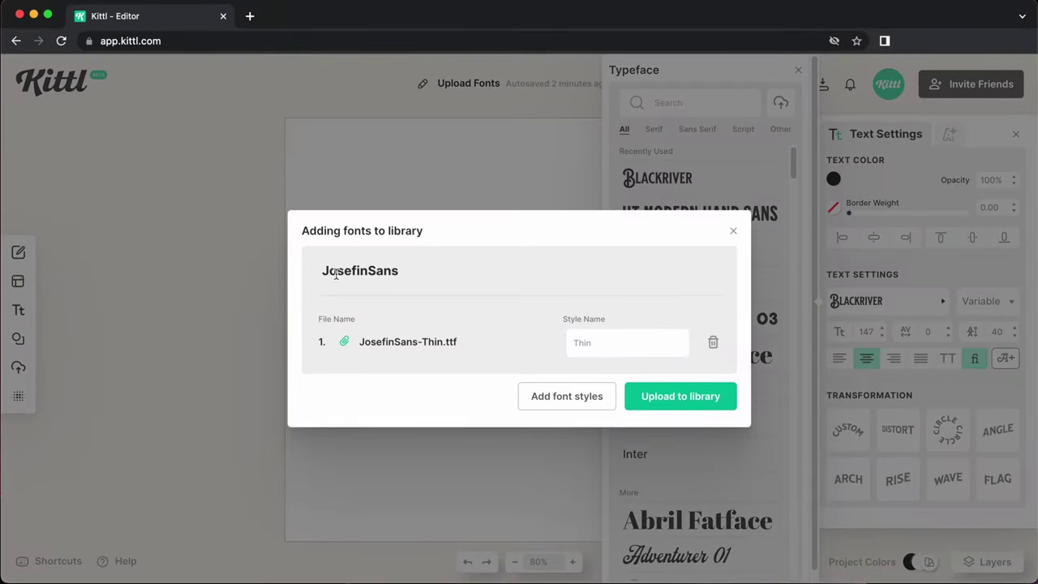
pyautogui.moveTo(323, 271); pyautogui.dragTo(399, 276)
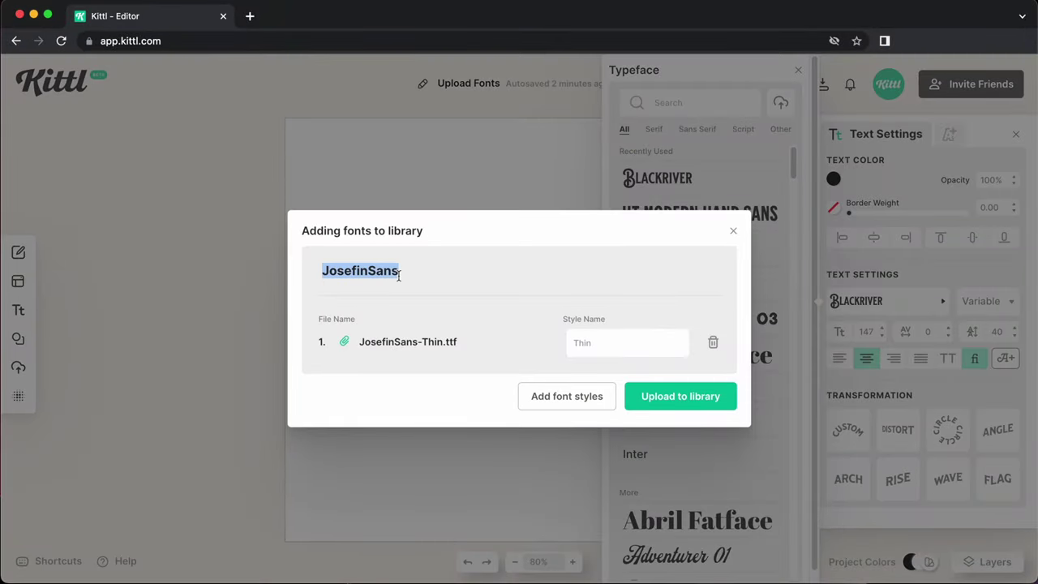
pyautogui.click(491, 276)
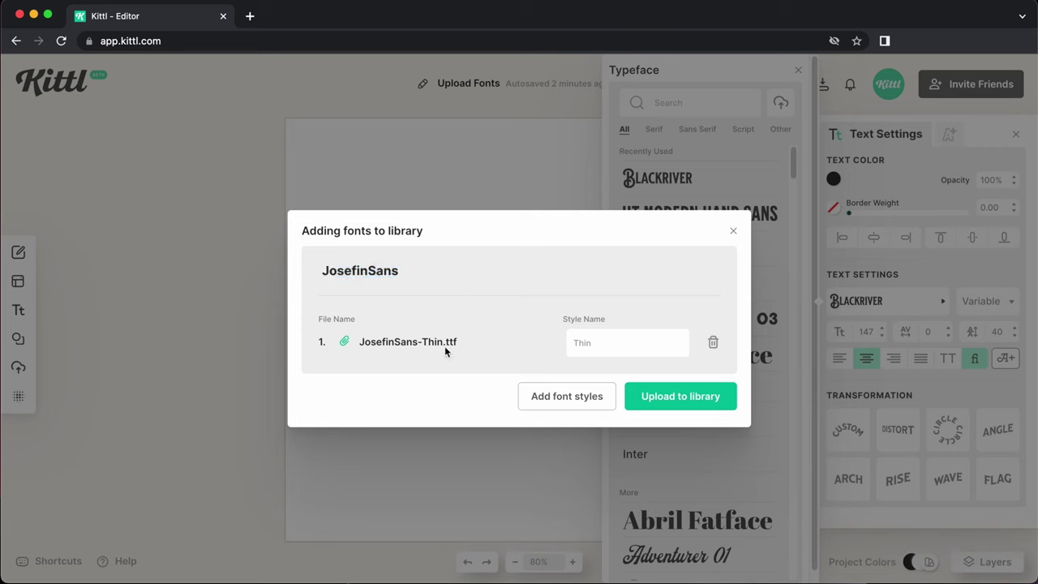
pyautogui.click(602, 344)
pyautogui.write('Thin')
# Add JosefinSans-ThinItalic.ttf to the JosefinSans family
pyautogui.click(571, 405)
pyautogui.scroll(-2, 568, 275)
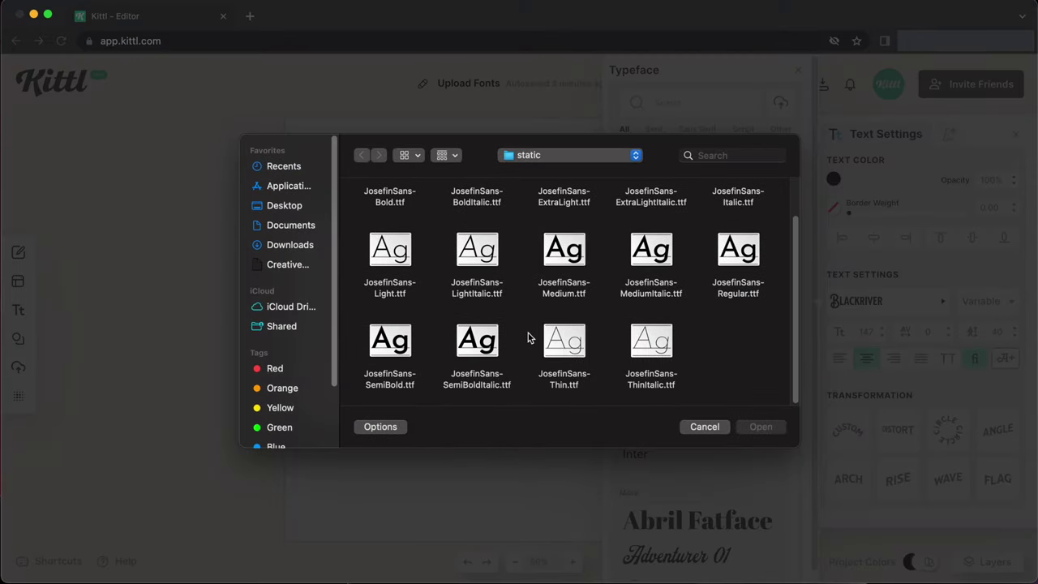
pyautogui.scroll(1, 543, 350)
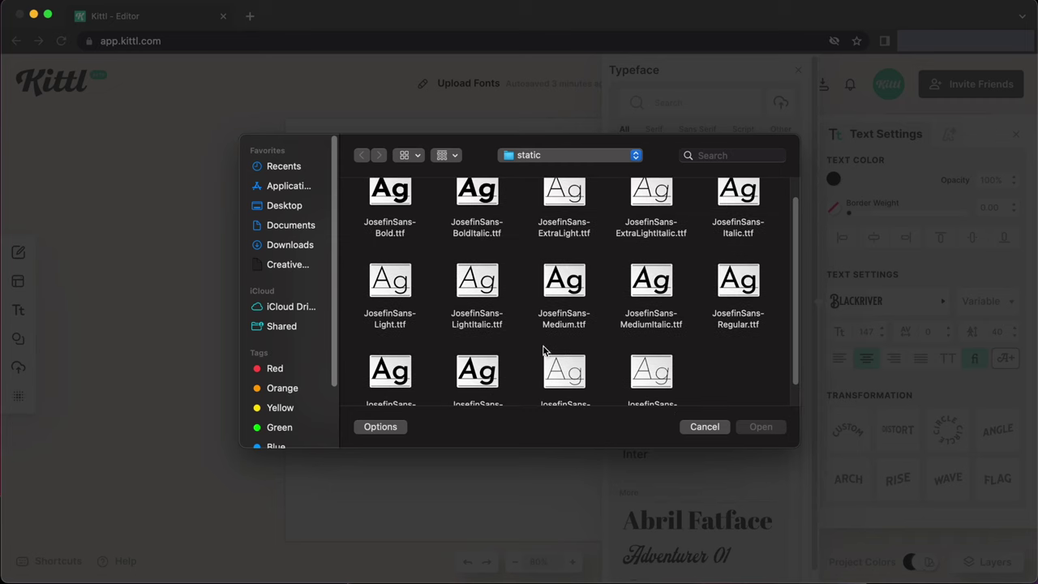
pyautogui.scroll(1, 422, 295)
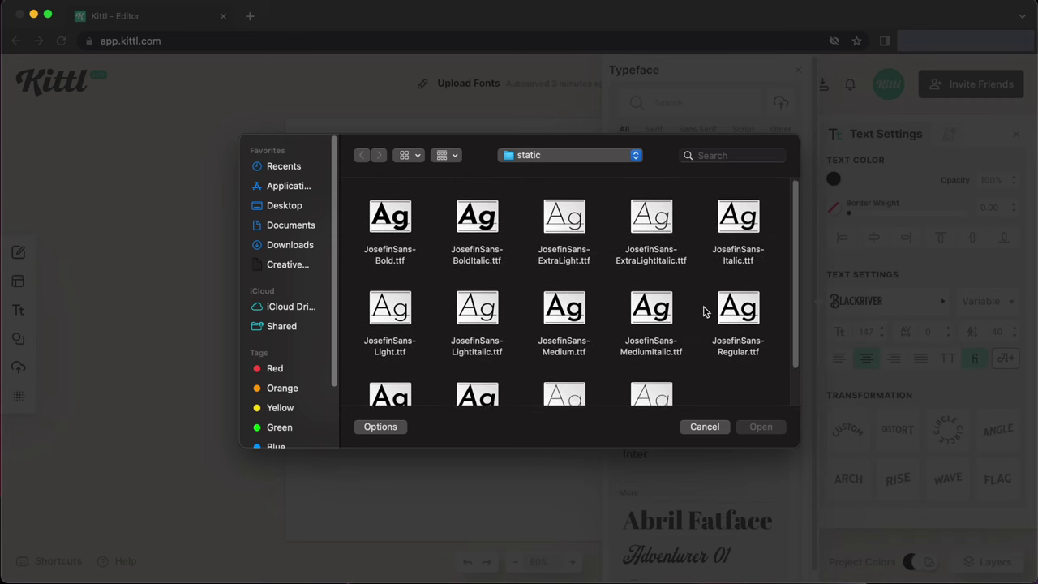
pyautogui.scroll(-2, 682, 332)
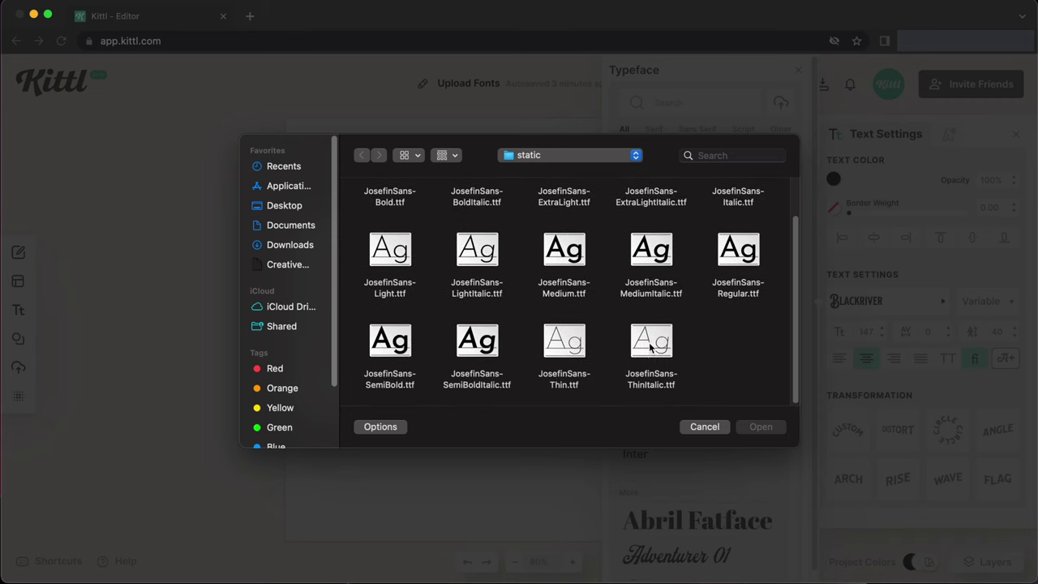
pyautogui.click(651, 348)
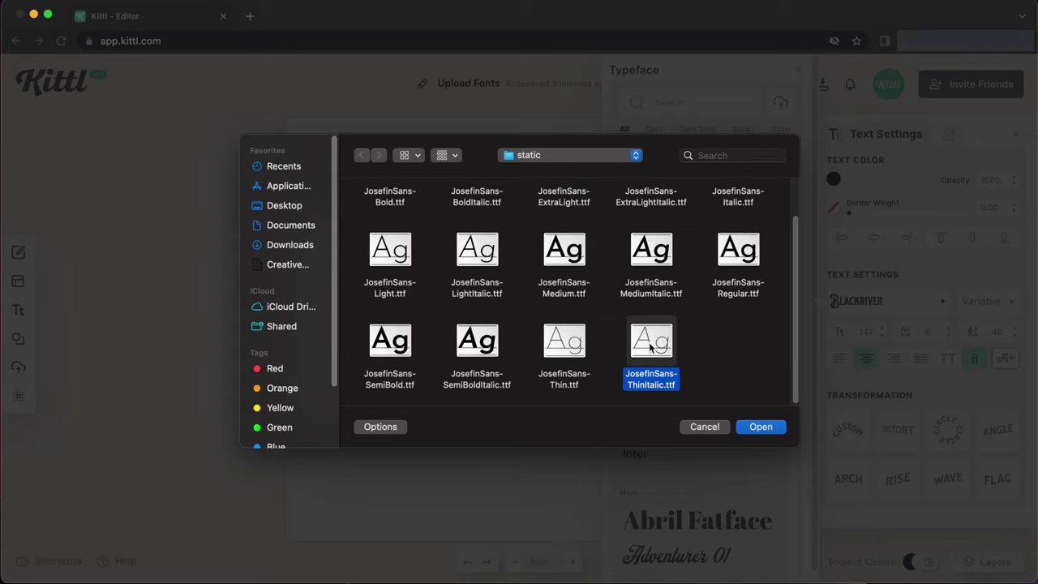
pyautogui.click(760, 426)
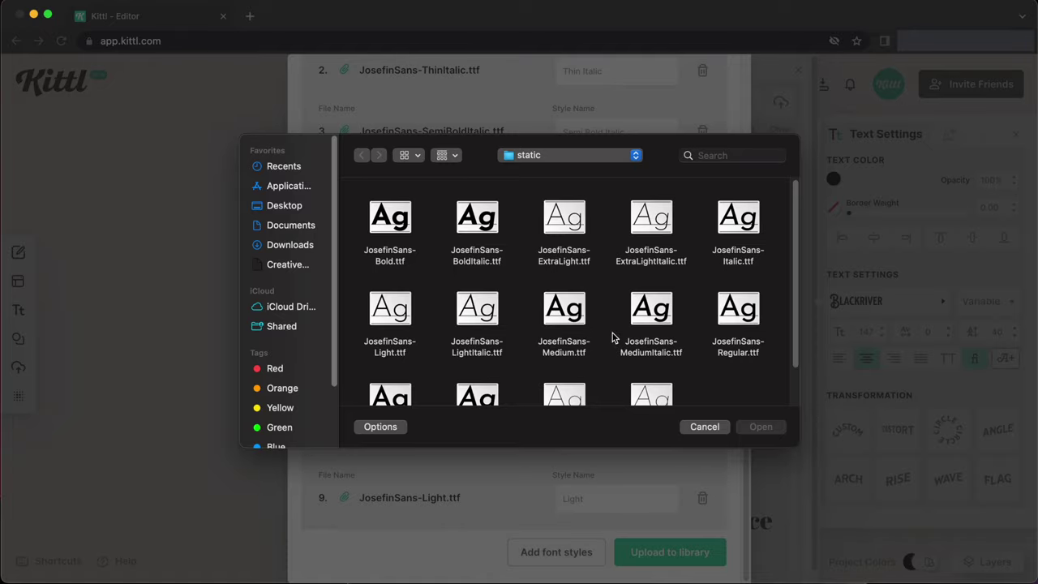
# Add the remaining JosefinSans style files, bringing the family to 13 styles
pyautogui.click(738, 219)
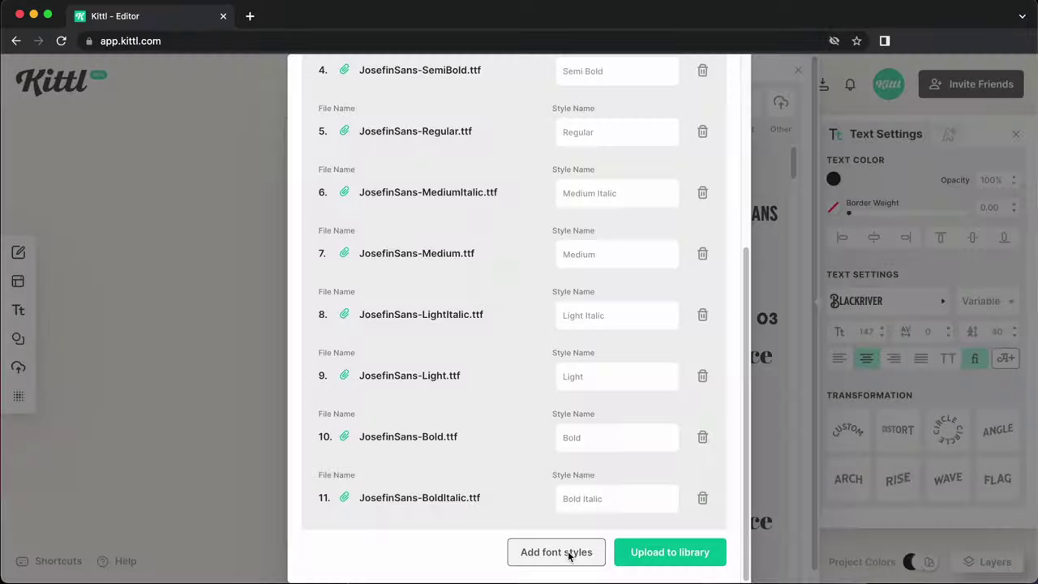
pyautogui.click(570, 556)
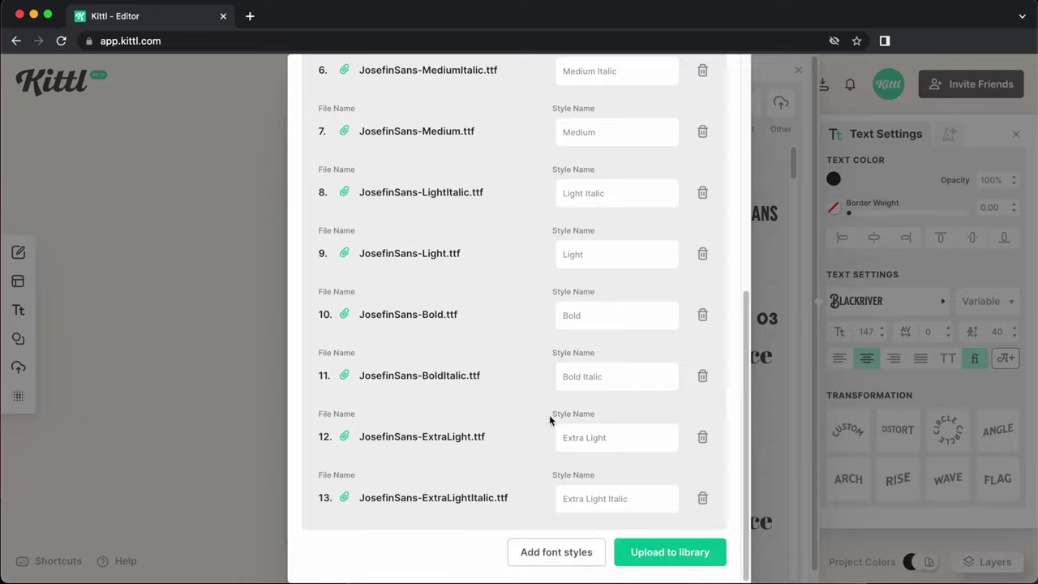
pyautogui.scroll(8, 487, 390)
pyautogui.scroll(-5, 490, 385)
pyautogui.scroll(5, 490, 385)
pyautogui.scroll(-5, 490, 386)
pyautogui.scroll(5, 490, 386)
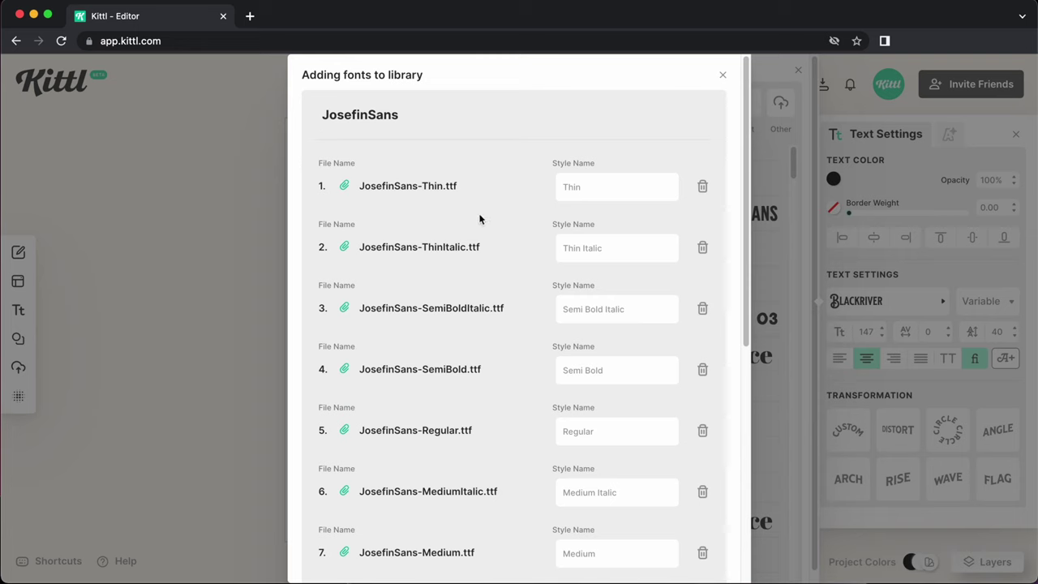
pyautogui.scroll(-5, 499, 268)
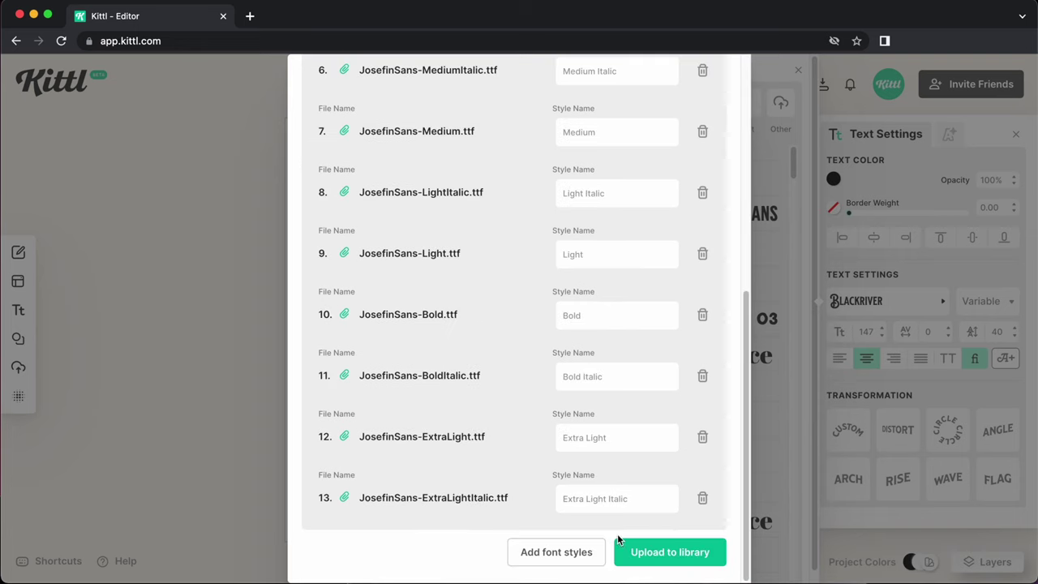
# Upload the JosefinSans styles to the library and apply JosefinSans to Headline
pyautogui.click(664, 560)
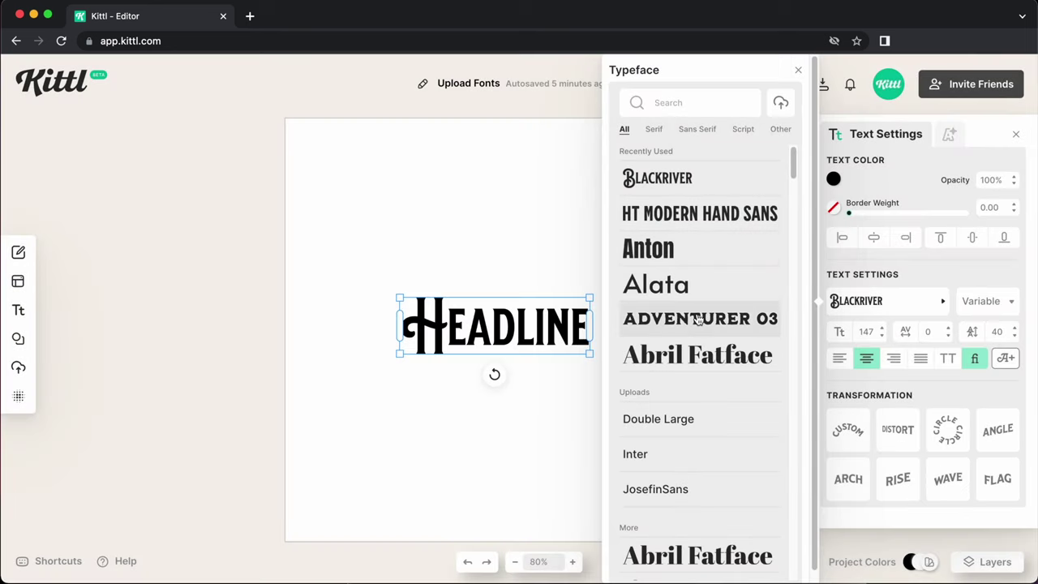
pyautogui.scroll(-1, 698, 316)
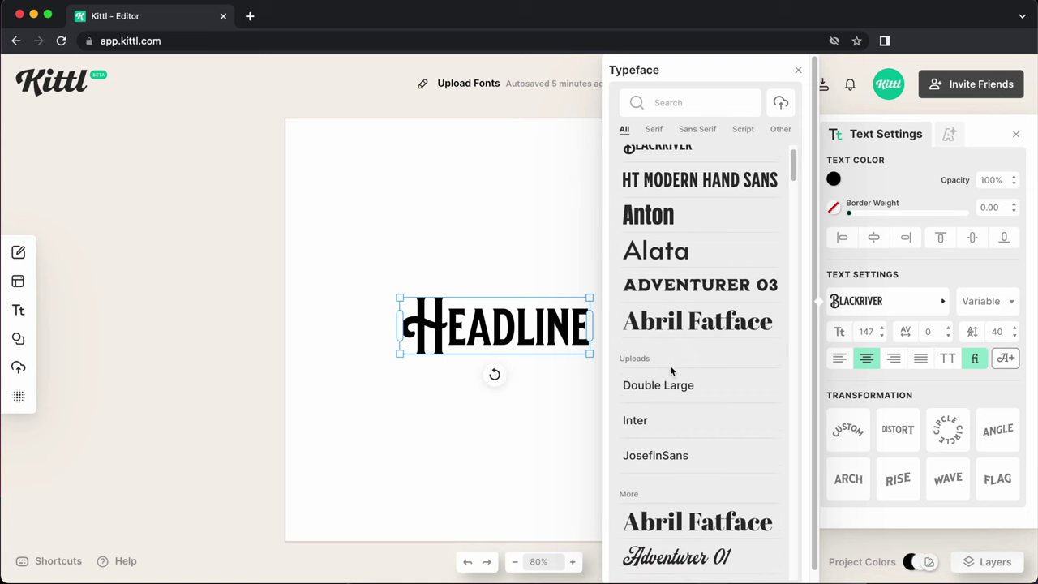
pyautogui.scroll(-1, 670, 369)
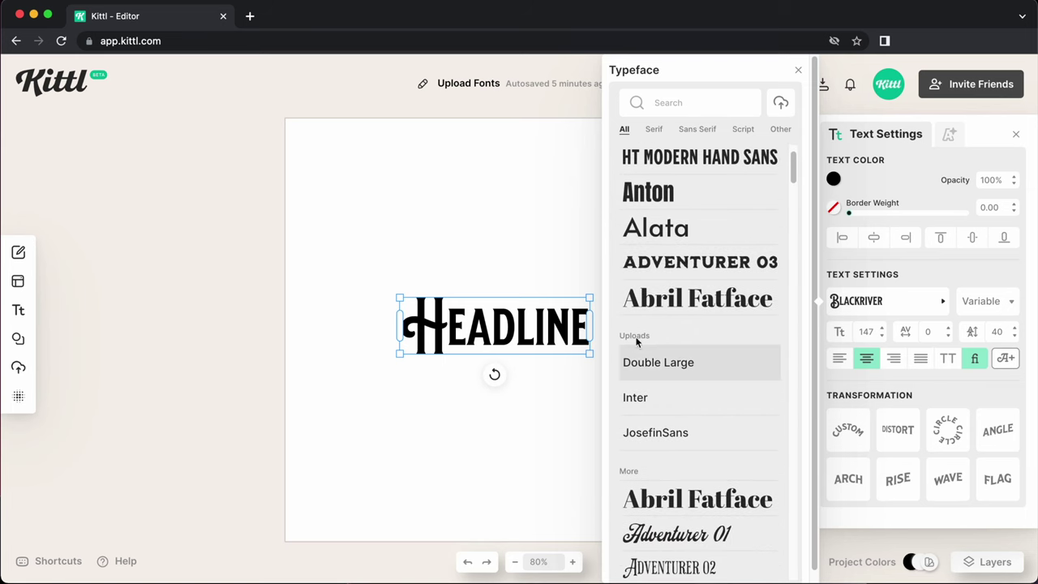
pyautogui.scroll(-1, 650, 348)
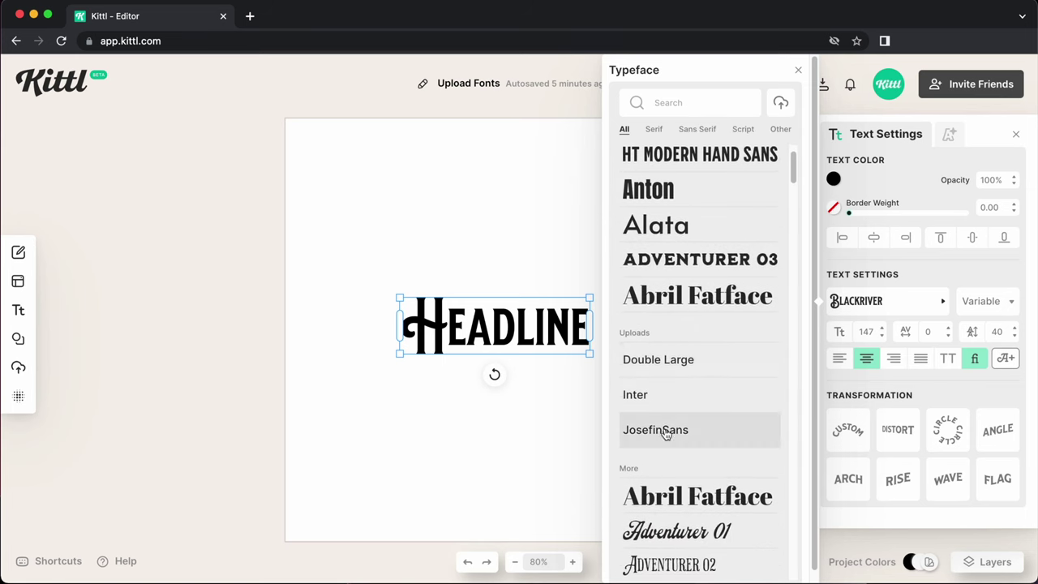
pyautogui.click(679, 432)
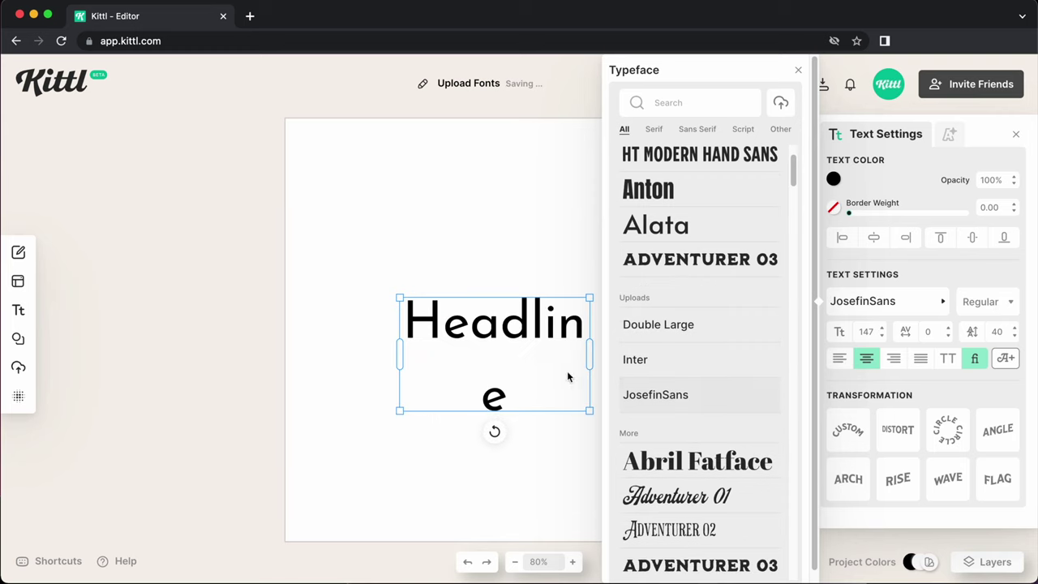
# Reselect Headline and widen its text box so the word fits on one line
pyautogui.click(546, 353)
pyautogui.click(566, 325)
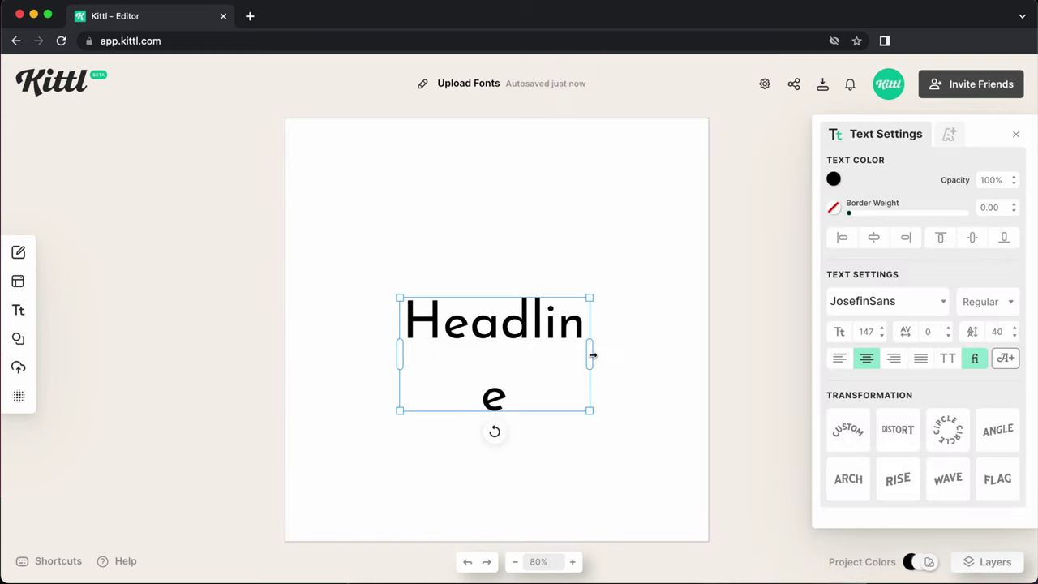
pyautogui.moveTo(592, 354); pyautogui.dragTo(623, 355)
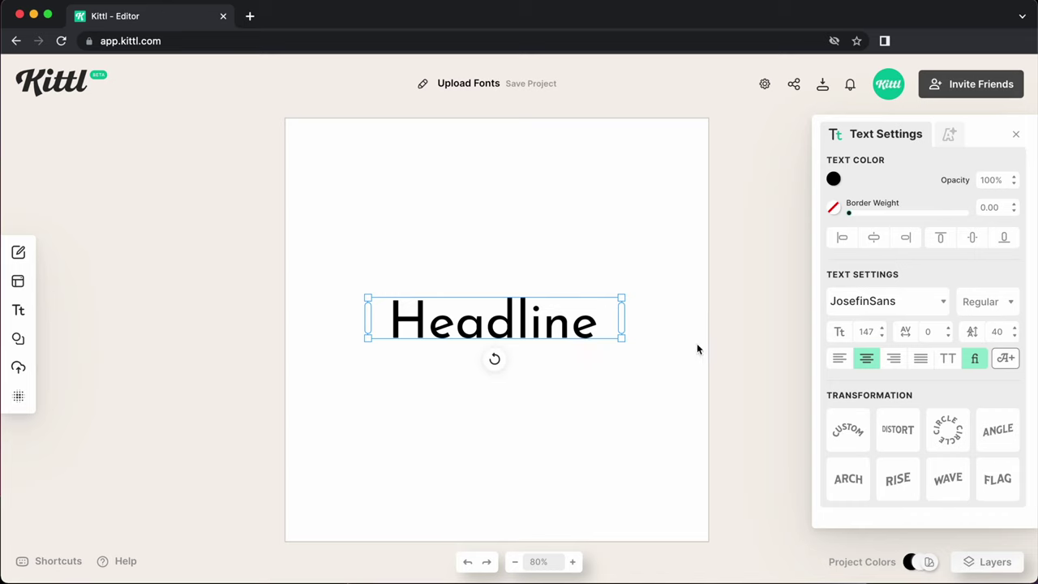
pyautogui.click(997, 303)
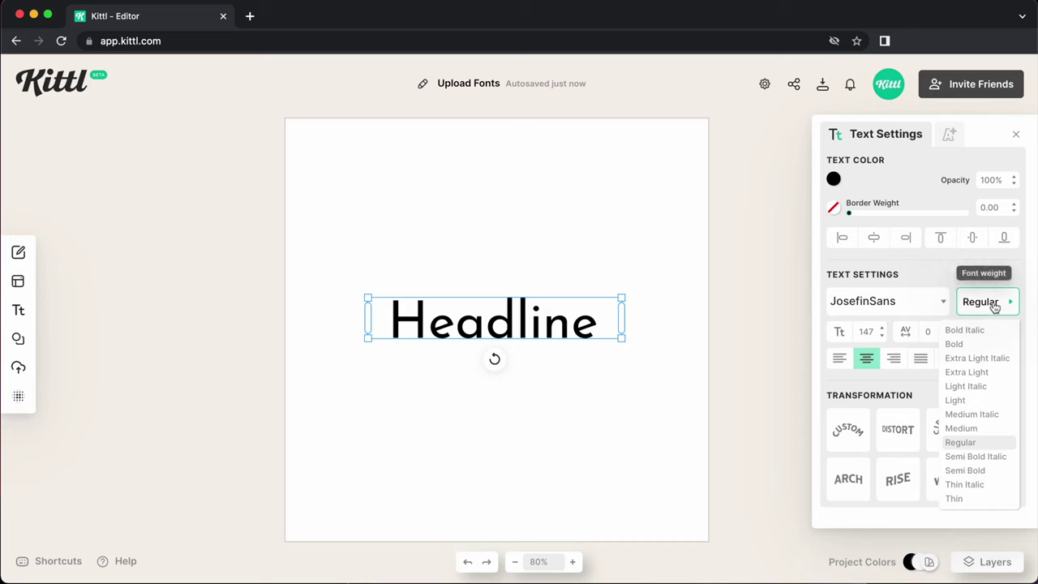
# Choose Bold from the weight list for the JosefinSans Headline
pyautogui.click(955, 344)
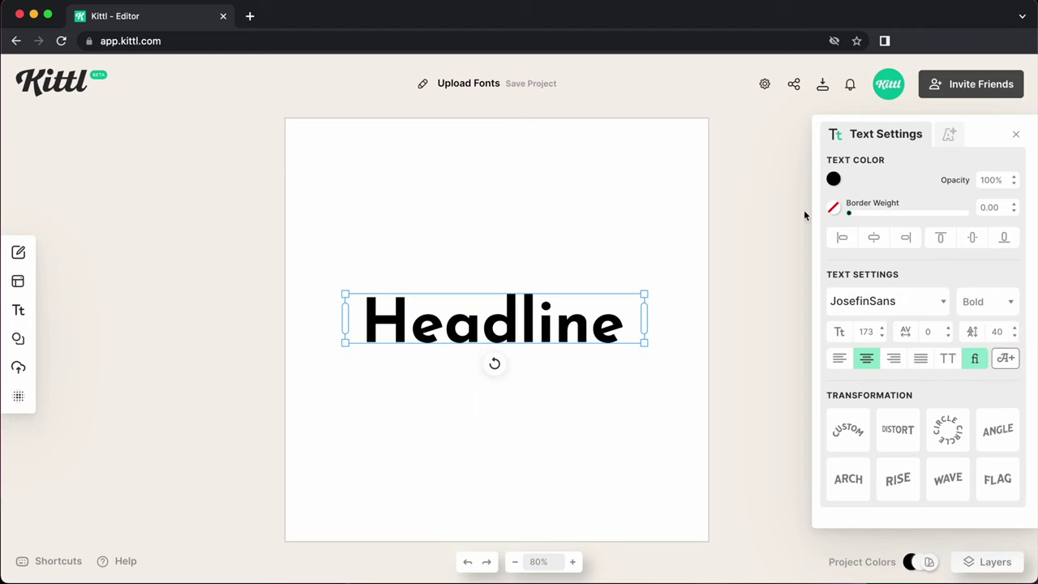
# Add a red Block Shadow at angle -138° and light pink Oblique Lines to Headline
pyautogui.click(949, 136)
pyautogui.click(947, 194)
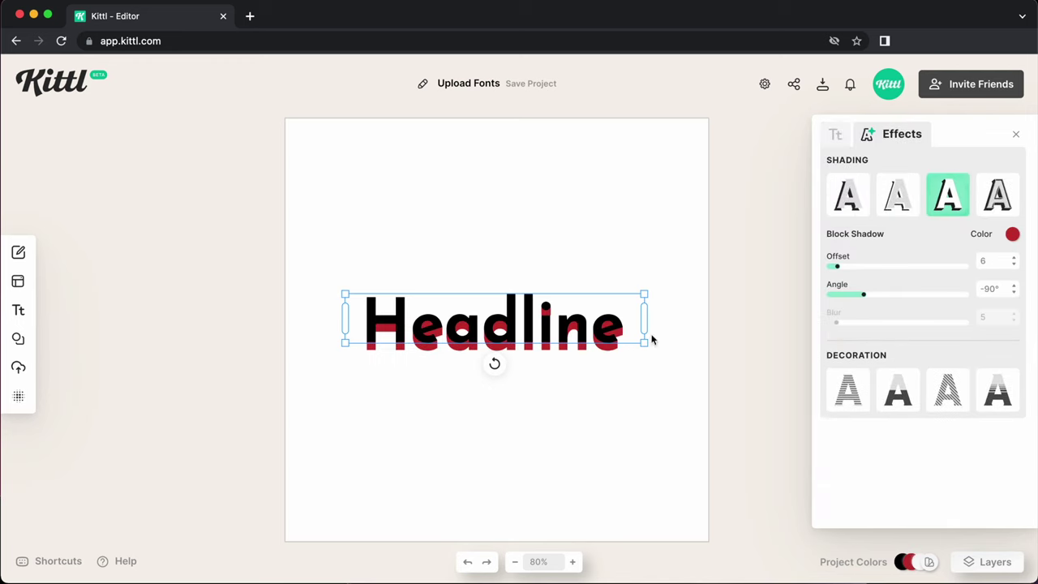
pyautogui.moveTo(865, 294)
pyautogui.mouseDown()
pyautogui.moveTo(878, 297)
pyautogui.moveTo(835, 297)
pyautogui.moveTo(846, 298)
pyautogui.mouseUp()
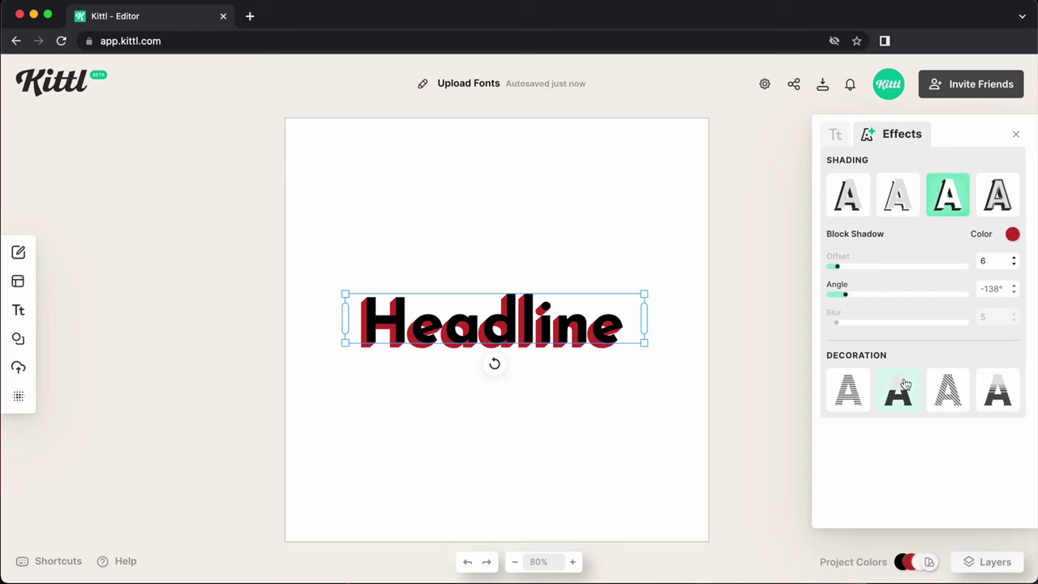
pyautogui.click(936, 396)
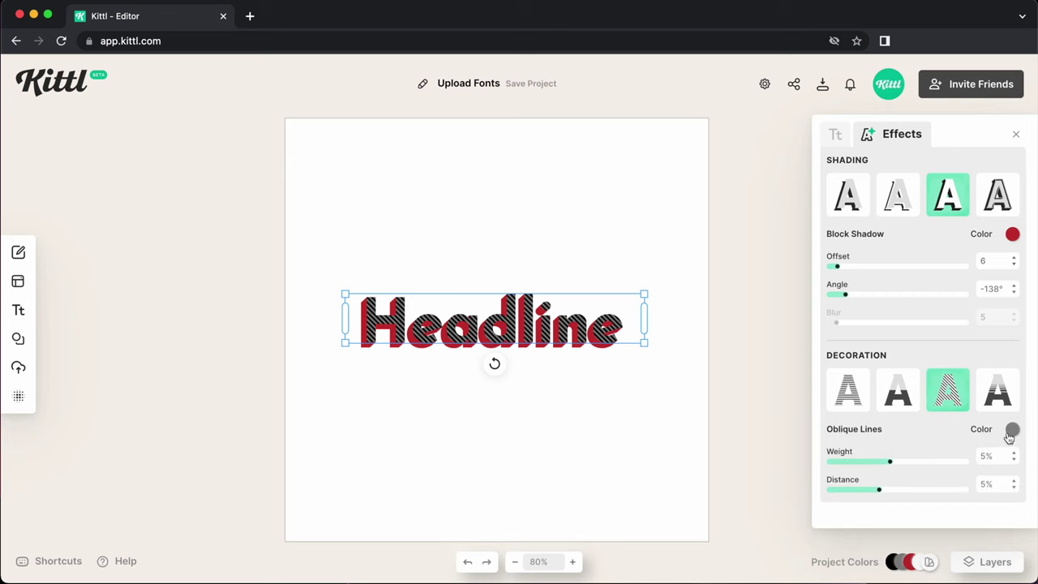
pyautogui.click(1010, 437)
pyautogui.moveTo(943, 417); pyautogui.dragTo(836, 322)
pyautogui.click(1013, 434)
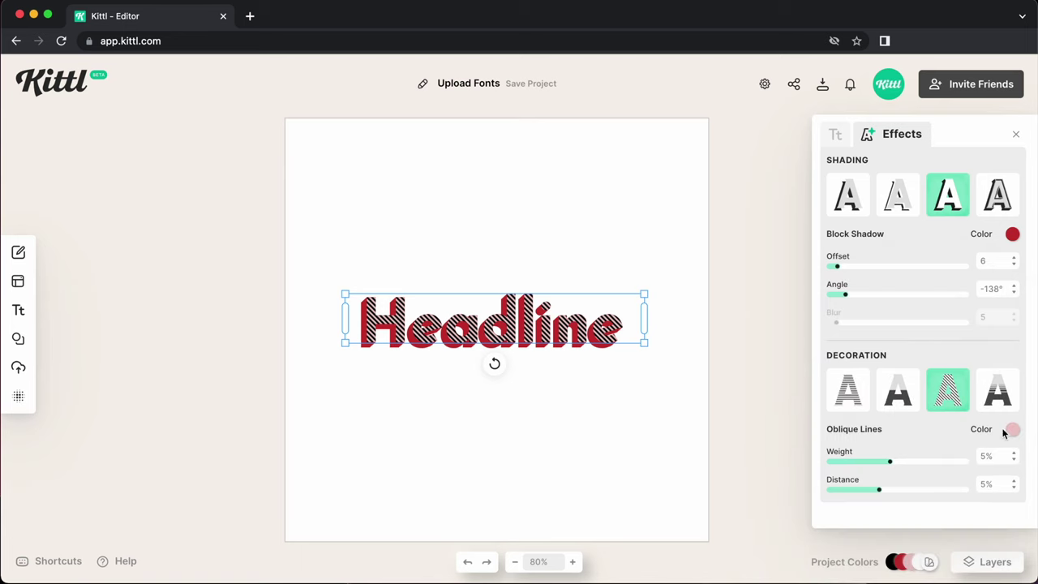
# Switch to Detailed 3d Shadow and lighten its grey part to cfc4c4
pyautogui.click(1001, 201)
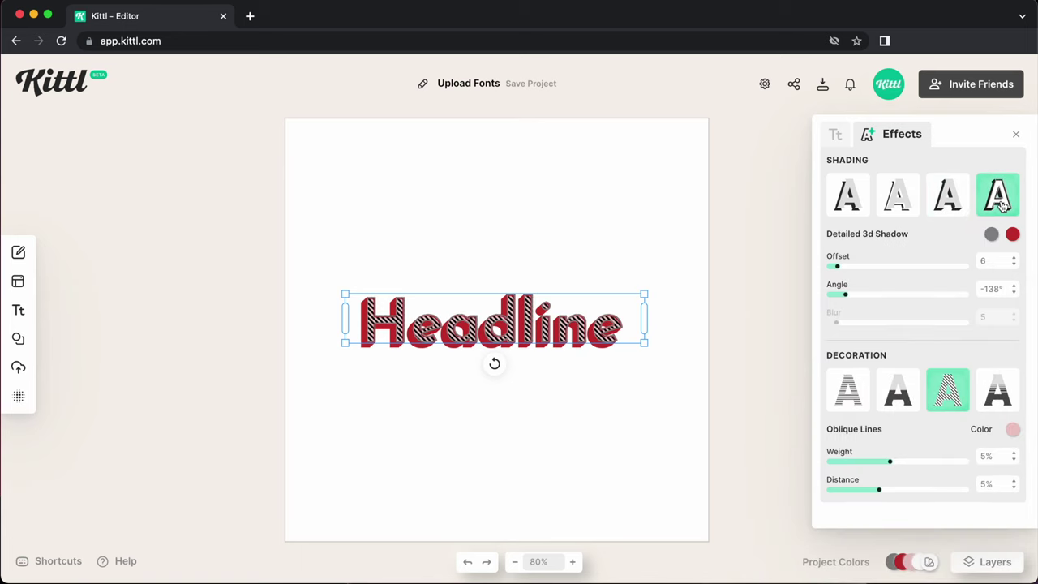
pyautogui.click(992, 234)
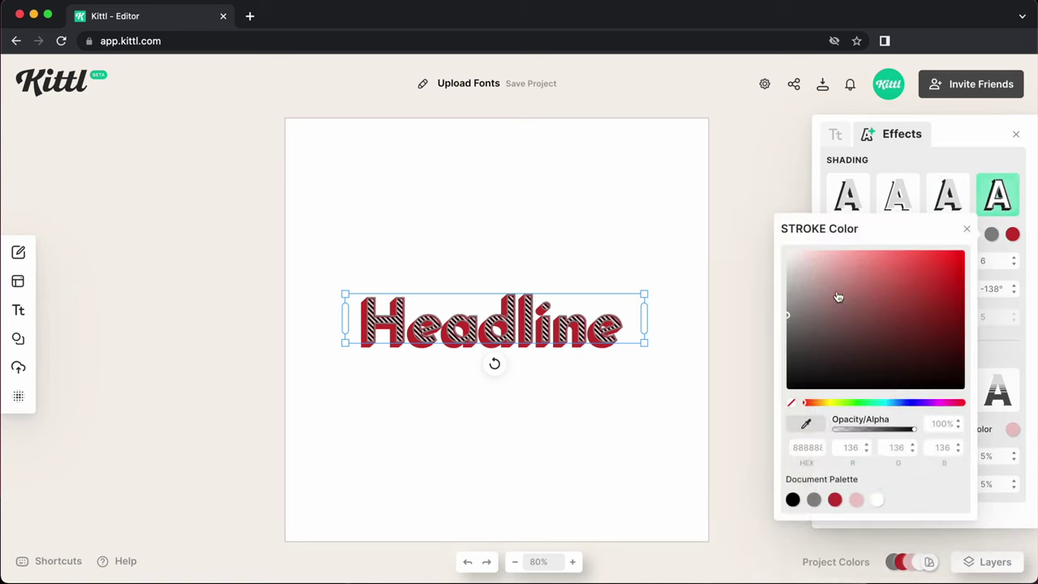
pyautogui.moveTo(839, 297)
pyautogui.mouseDown()
pyautogui.moveTo(795, 275)
pyautogui.moveTo(863, 266)
pyautogui.moveTo(829, 267)
pyautogui.mouseUp()
pyautogui.press('Escape')
# Settle on Detailed 3d Shadow with offset 14 and change the decoration to Color Cut
pyautogui.click(899, 197)
pyautogui.click(948, 195)
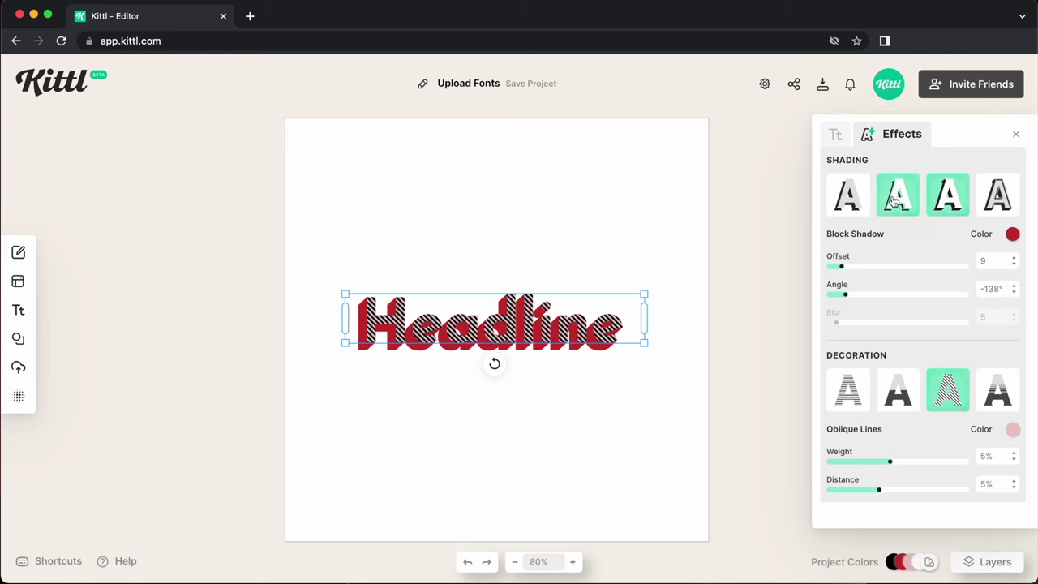
pyautogui.click(898, 196)
pyautogui.click(984, 209)
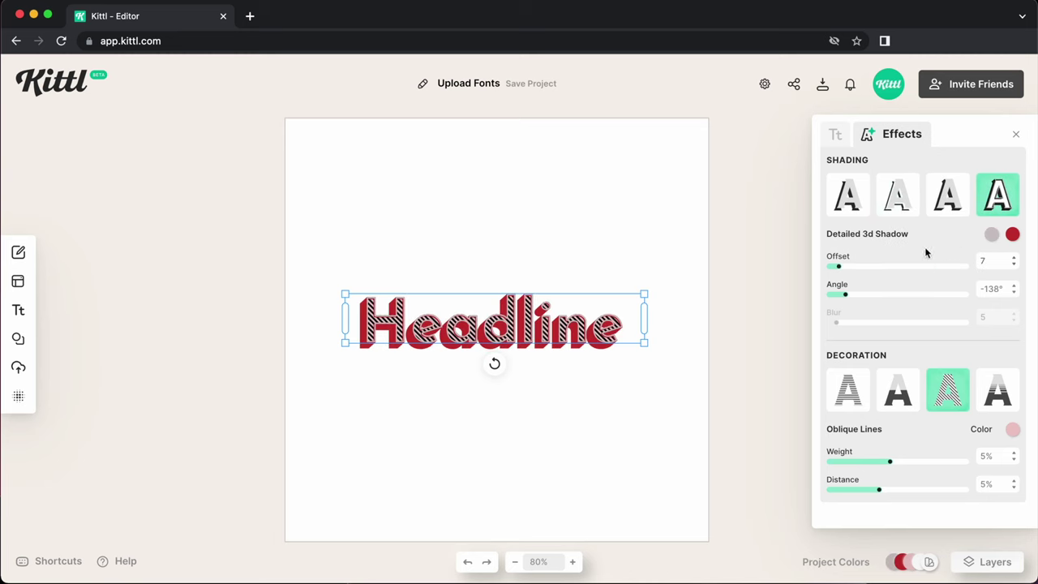
pyautogui.moveTo(839, 267); pyautogui.dragTo(848, 267)
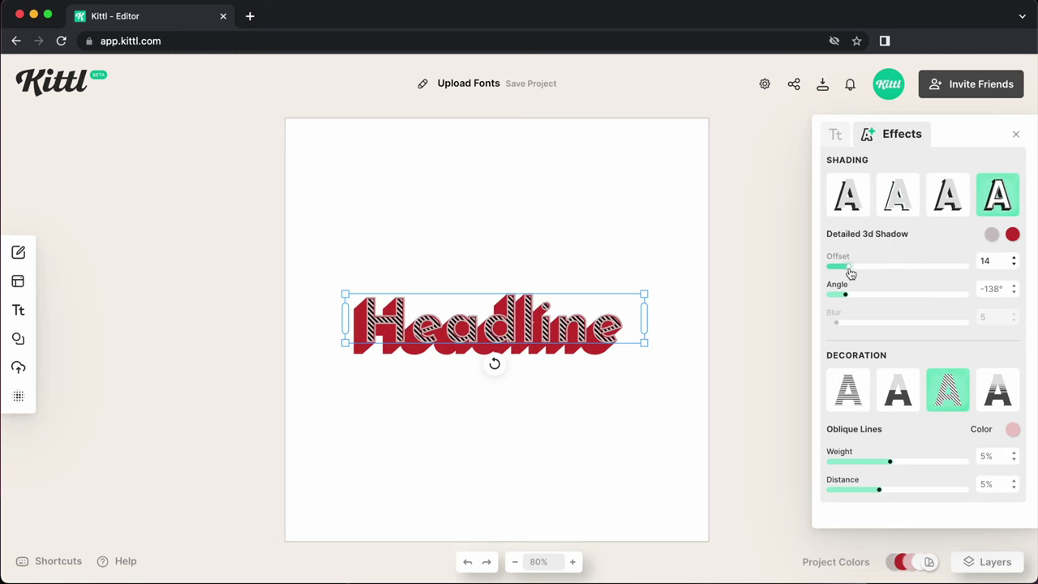
pyautogui.click(909, 403)
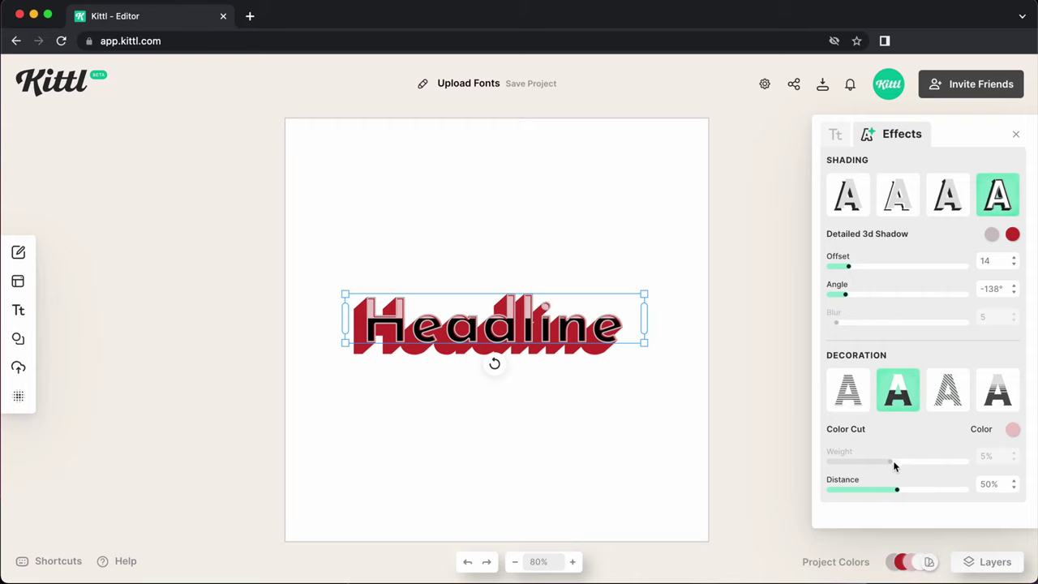